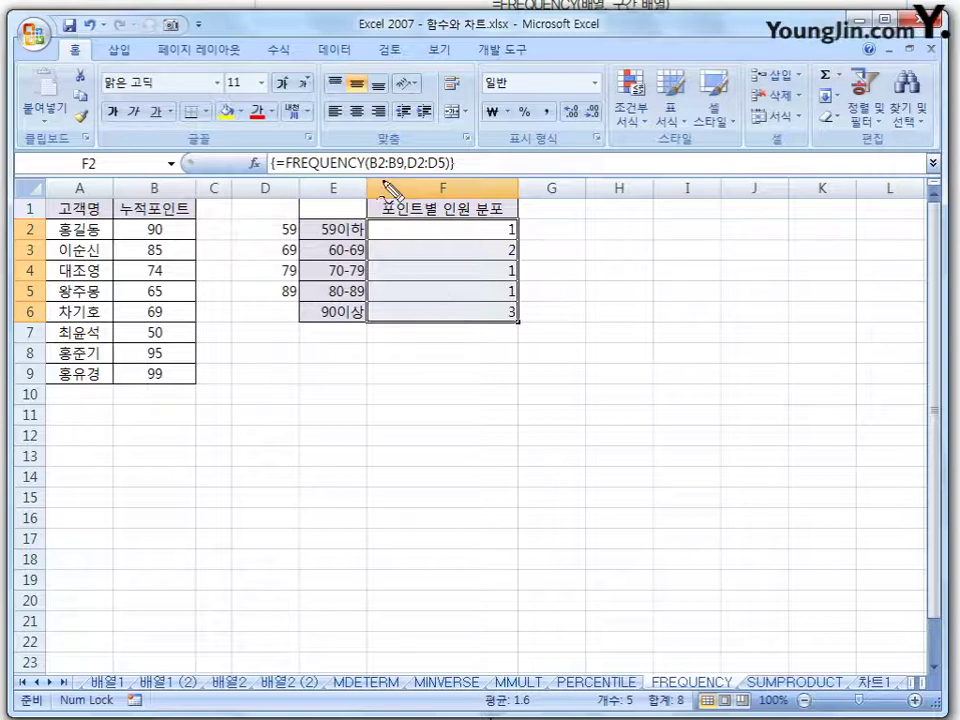
Step: Examine the FREQUENCY formula's data range B2:B9 and bins range D2:D5
mouse_move(174, 232)
left_mouse_down()
mouse_move(150, 225)
mouse_move(155, 368)
mouse_move(190, 300)
mouse_move(183, 234)
left_mouse_up()
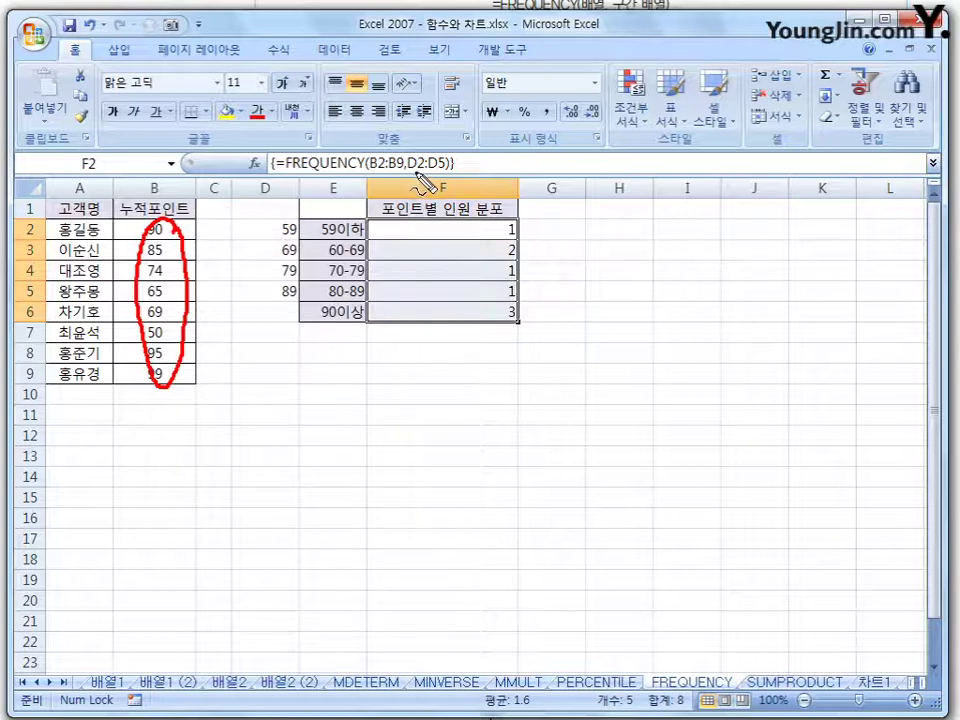
left_click_drag(410, 172, 445, 172)
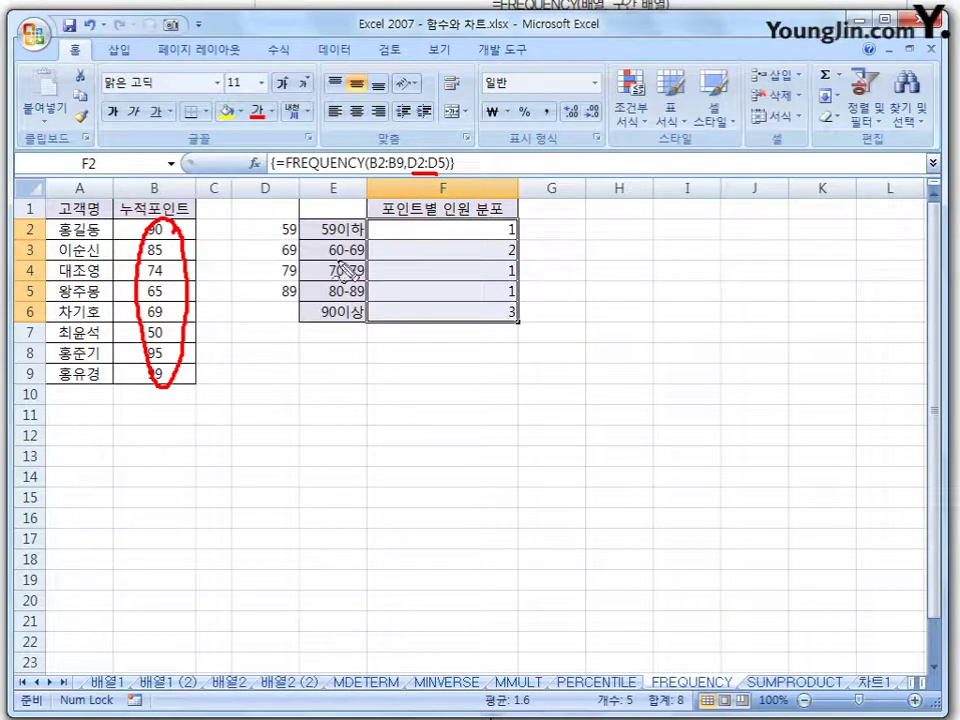
mouse_move(295, 216)
left_mouse_down()
mouse_move(262, 255)
mouse_move(302, 306)
mouse_move(315, 258)
left_mouse_up()
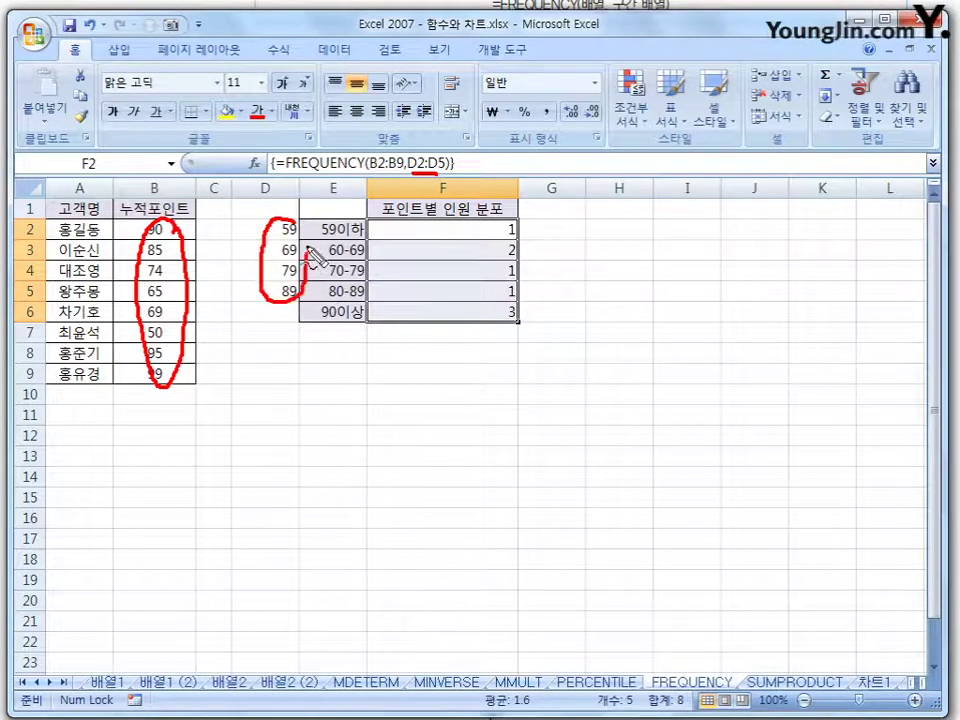
mouse_move(276, 345)
left_mouse_down()
mouse_move(259, 302)
mouse_move(272, 326)
left_mouse_up()
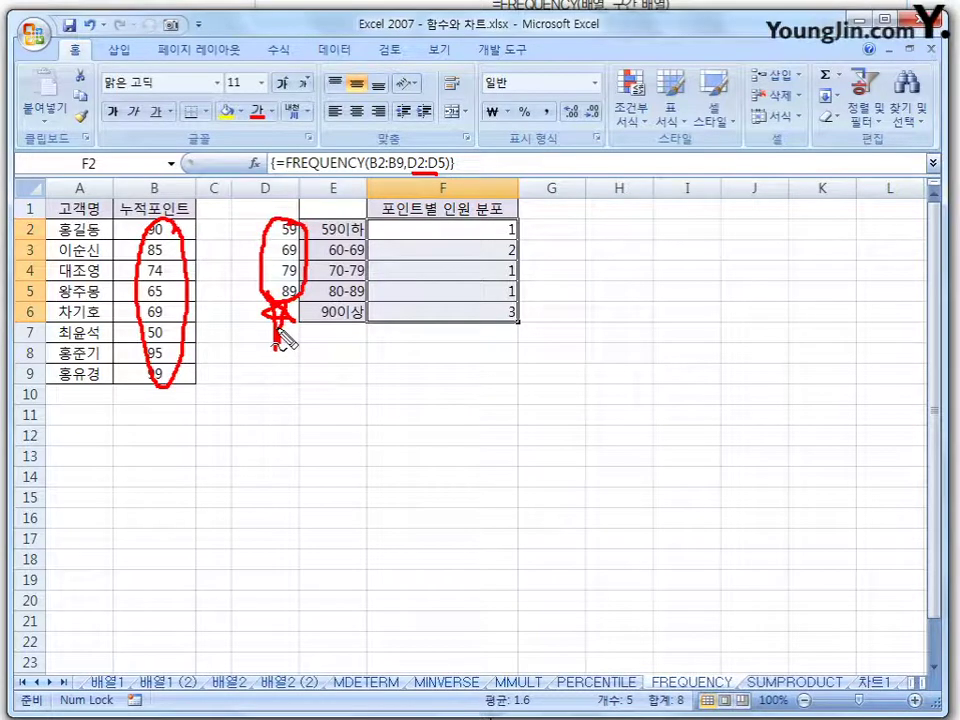
key("Escape")
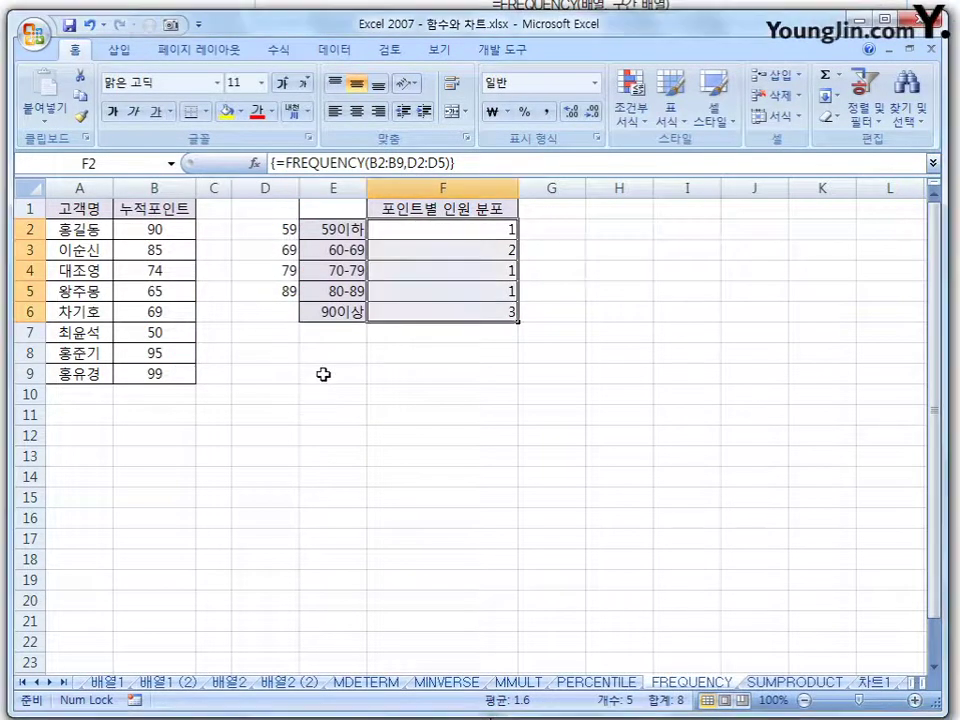
Step: Hide column D containing the FREQUENCY bin values
left_click(409, 433)
left_click(284, 190)
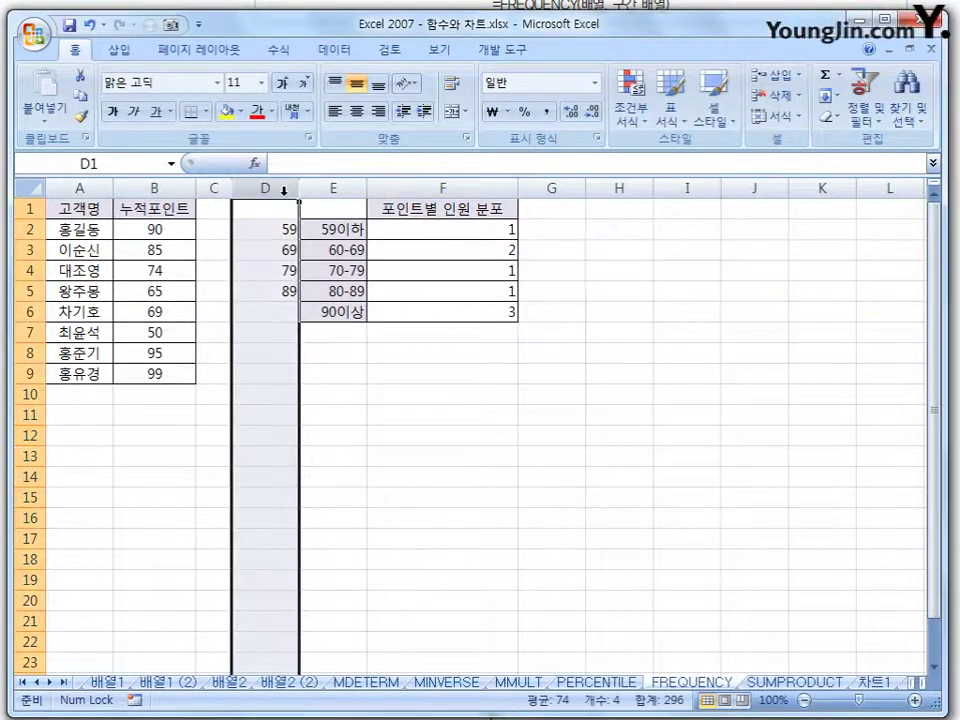
right_click(284, 190)
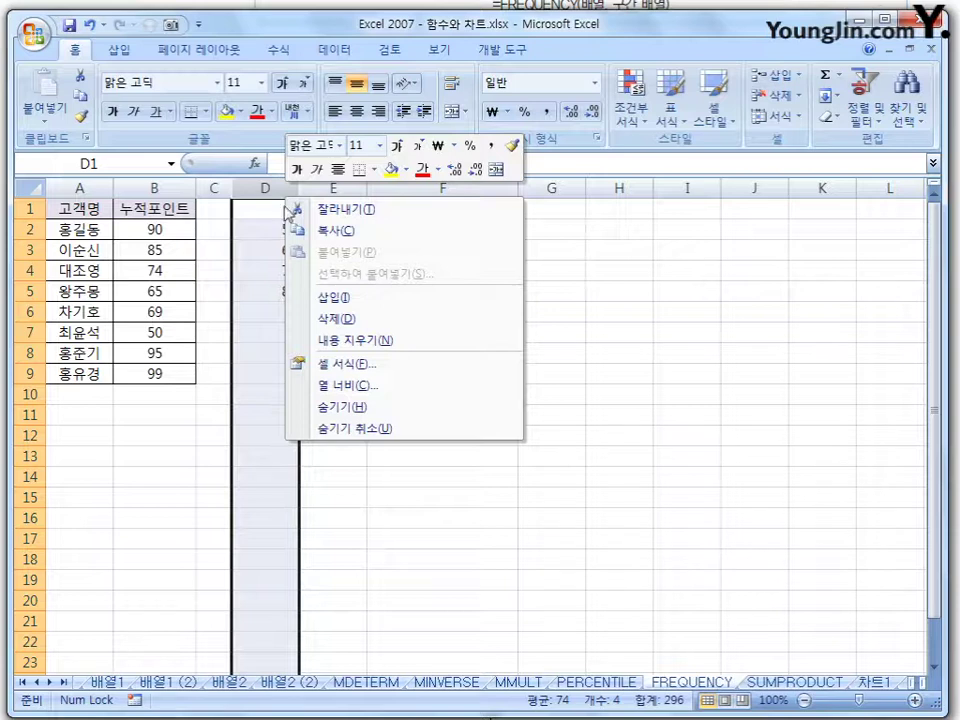
left_click(354, 405)
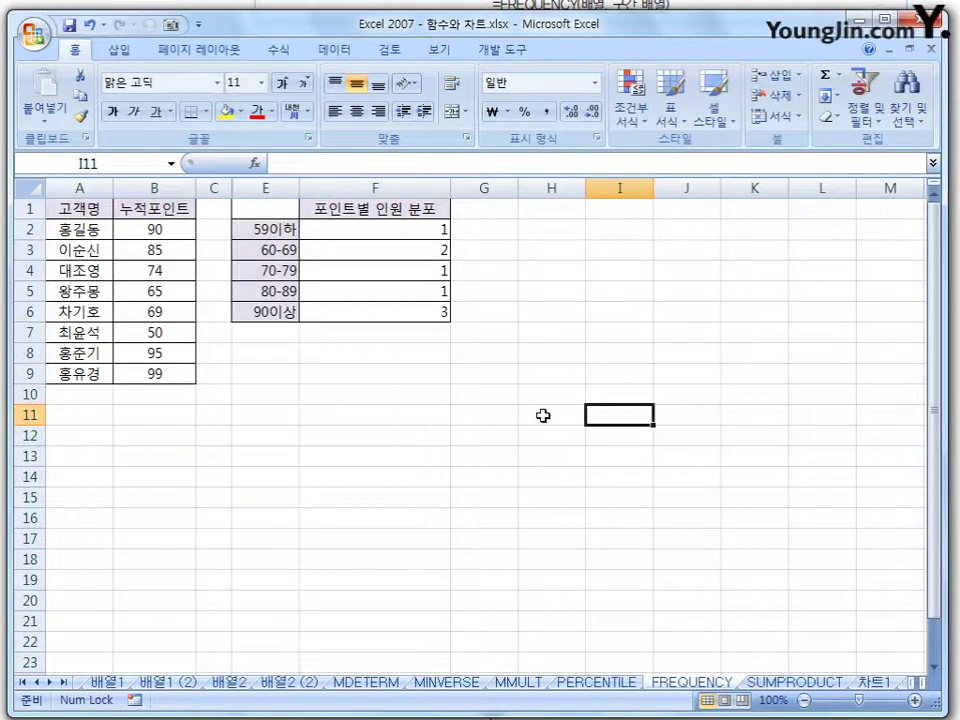
Step: Unhide column D between columns C and E
left_click_drag(213, 188, 258, 188)
right_click(256, 188)
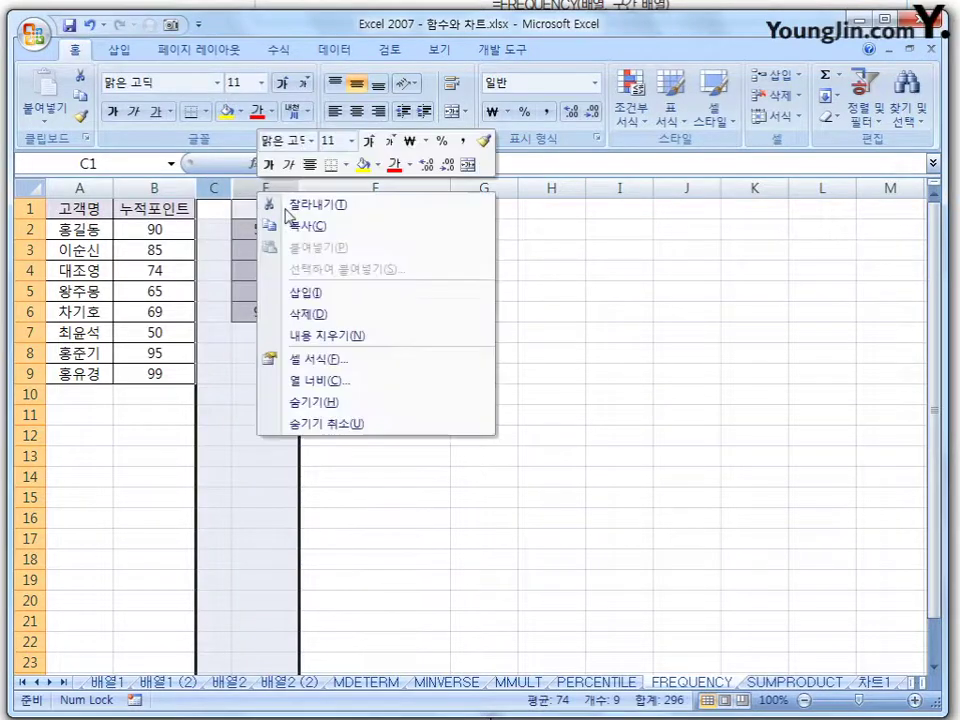
left_click(364, 420)
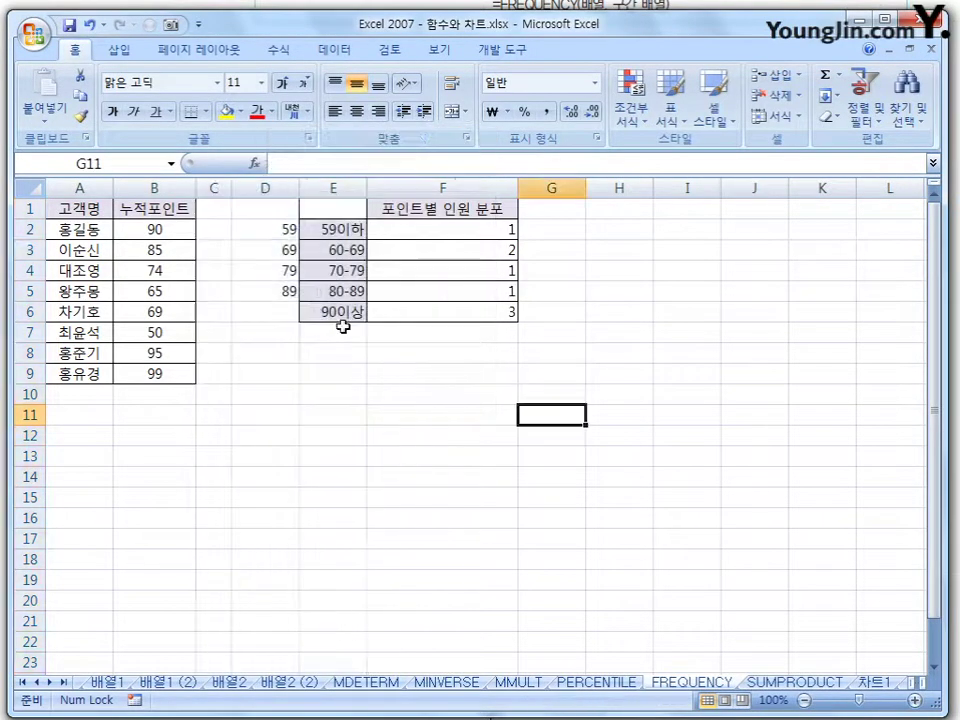
Step: Inspect the bin values in column D and the FREQUENCY array formula in F2
left_click(281, 232)
left_click(285, 272)
left_click(274, 296)
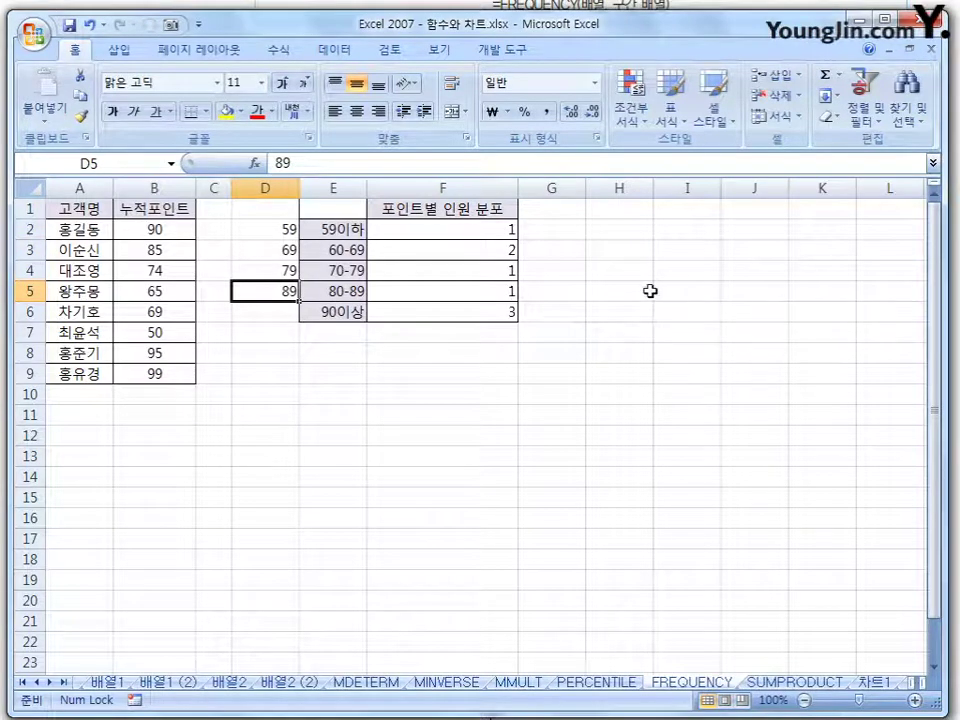
left_click(458, 234)
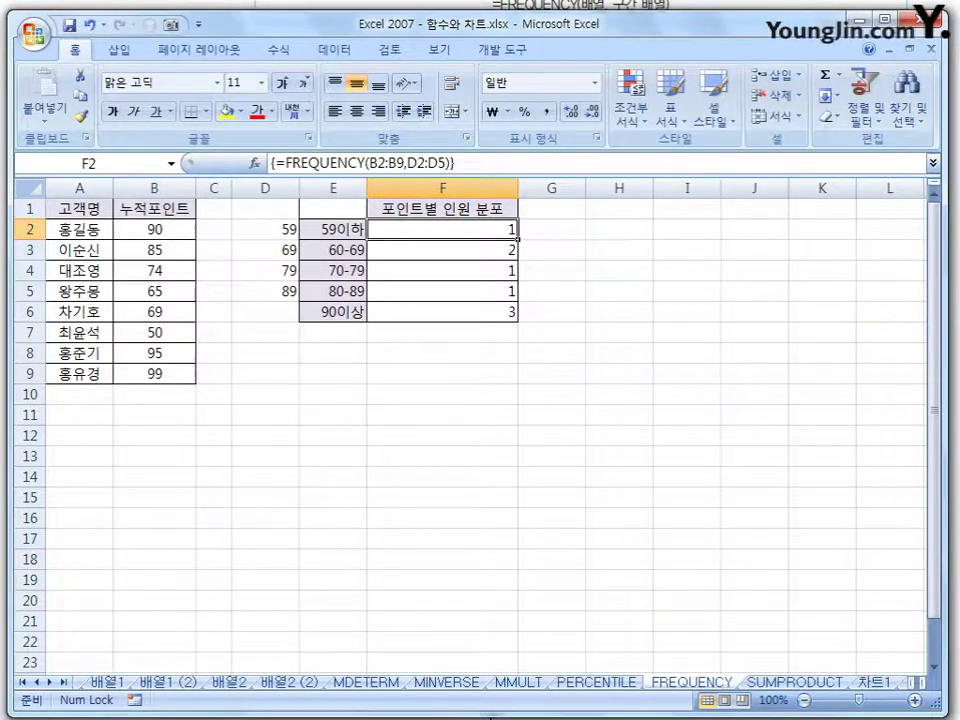
Step: Open the SUMPRODUCT sheet and examine how the formula in C6 combines the 수량 and 단가 columns
key("ctrl+Page_Down")
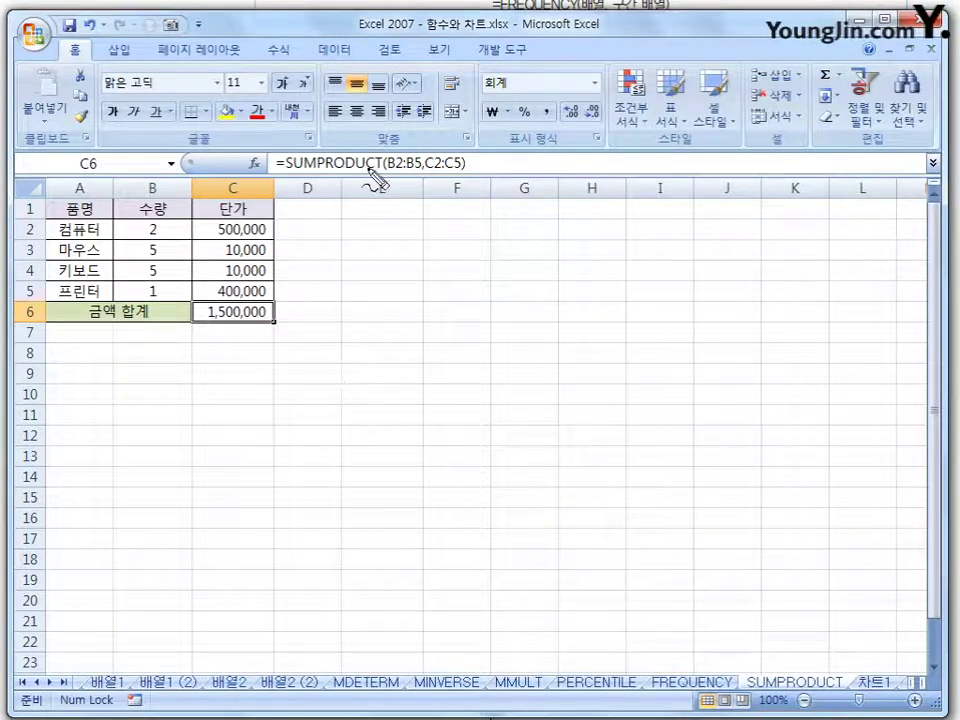
left_click_drag(287, 166, 372, 158)
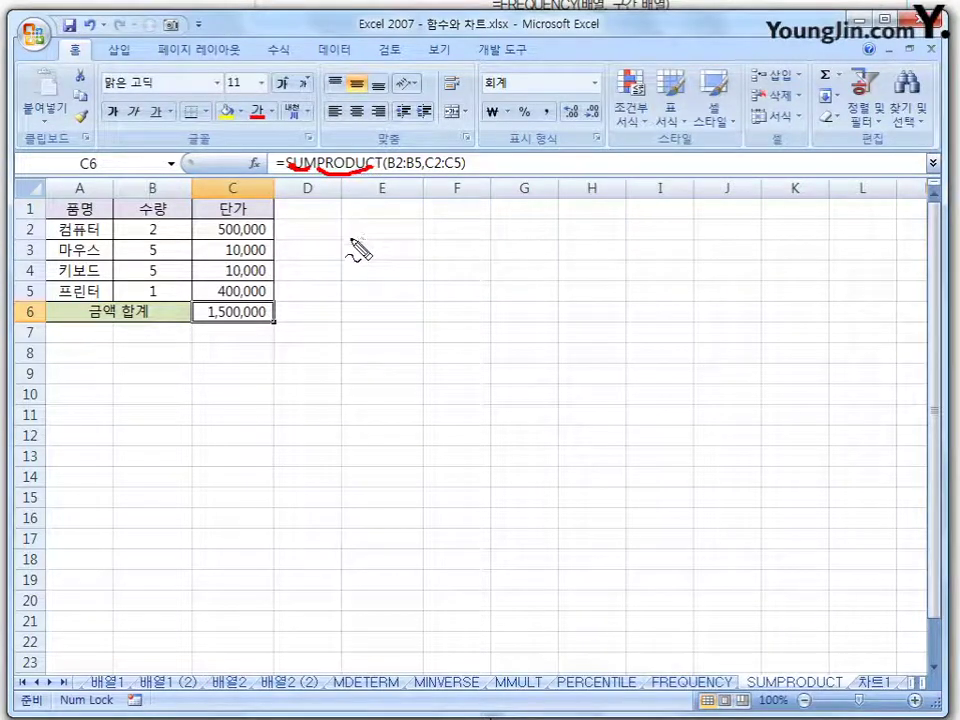
left_click_drag(152, 220, 146, 225)
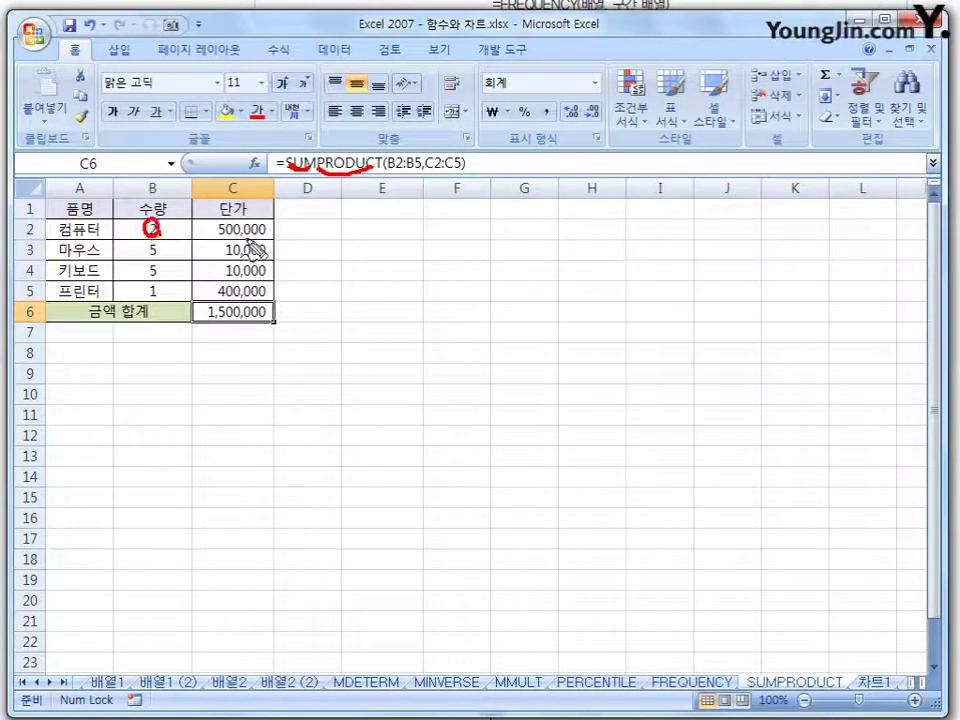
mouse_move(264, 232)
left_mouse_down()
mouse_move(226, 240)
mouse_move(261, 226)
left_mouse_up()
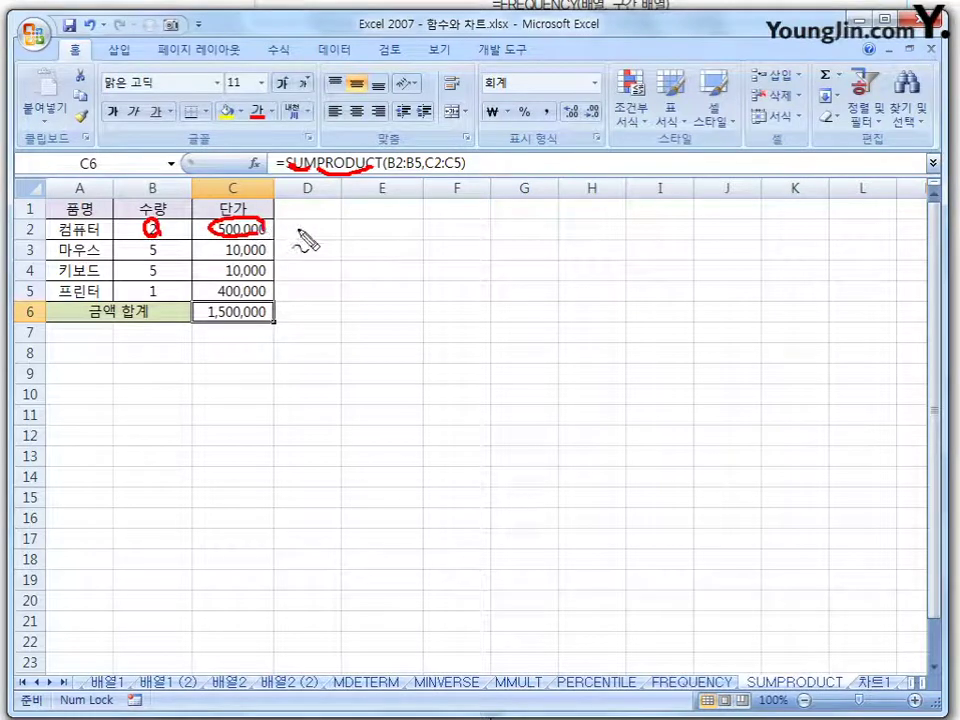
mouse_move(319, 235)
left_mouse_down()
mouse_move(308, 246)
mouse_move(296, 236)
mouse_move(318, 228)
mouse_move(316, 265)
mouse_move(282, 357)
mouse_move(260, 343)
left_mouse_up()
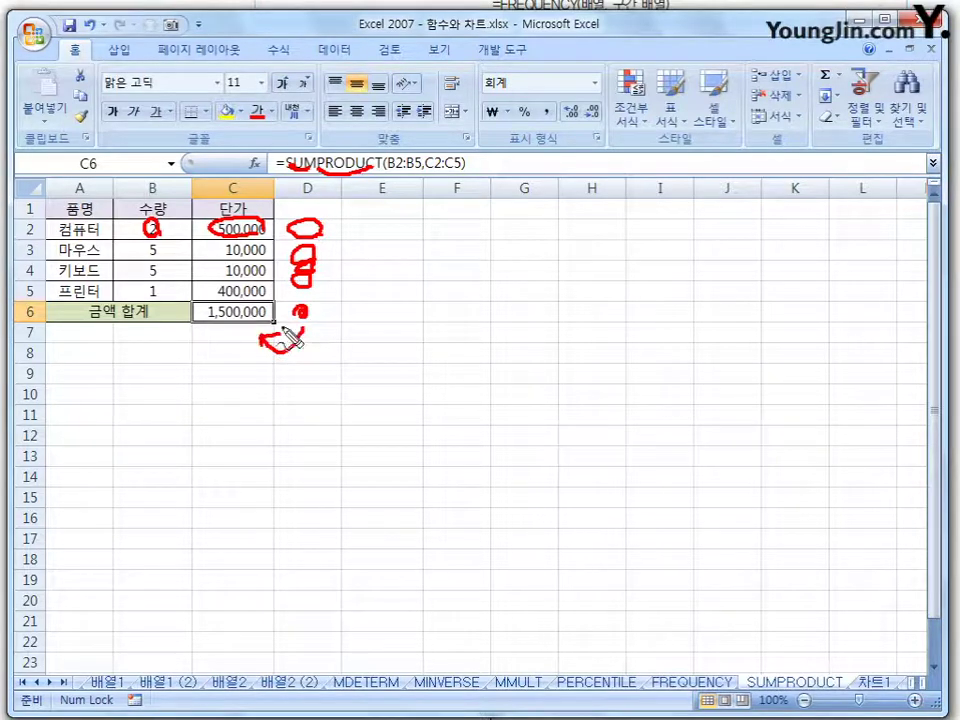
mouse_move(308, 257)
left_mouse_down()
mouse_move(304, 300)
mouse_move(306, 262)
mouse_move(302, 296)
mouse_move(233, 305)
left_mouse_up()
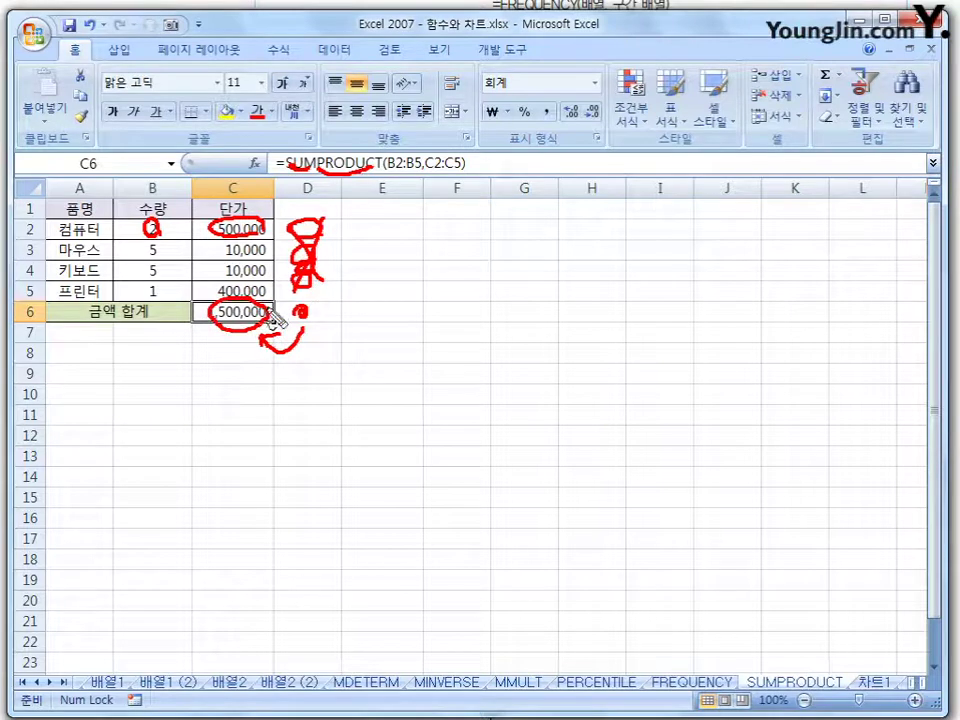
key("Escape")
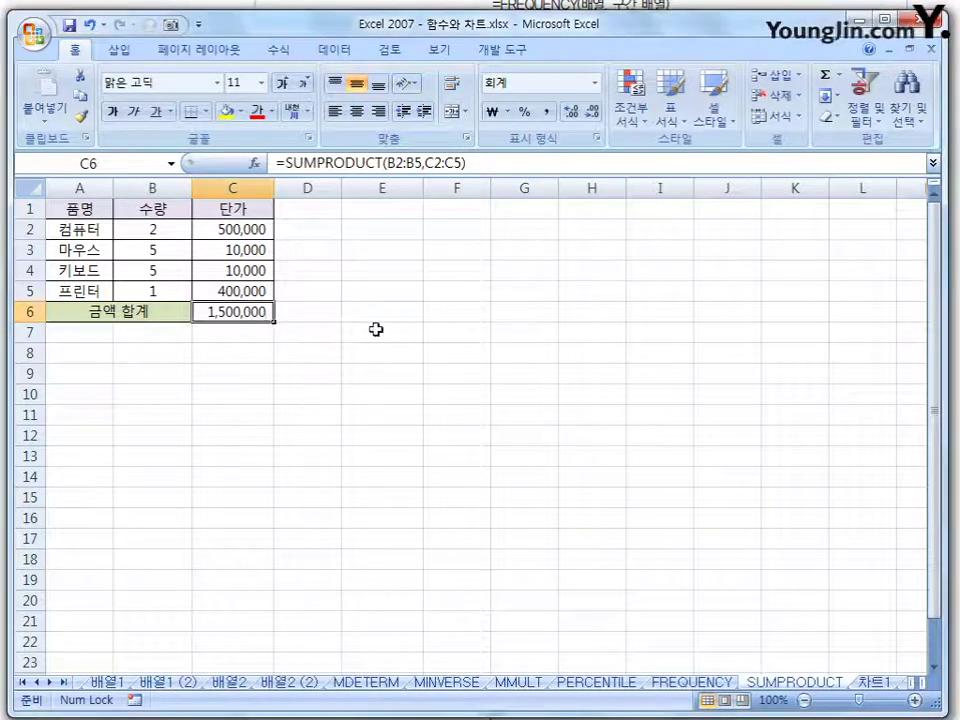
Step: Enter =B2*C2 in D2 to multiply quantity by unit price, and fill the formula down to D5
left_click(328, 224)
type("=")
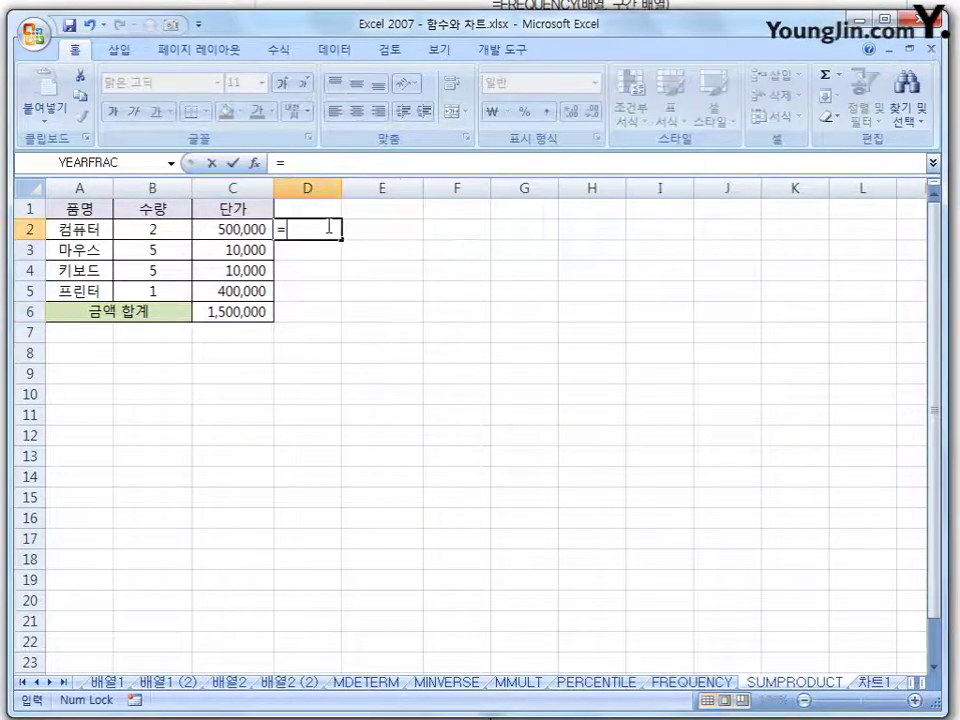
left_click(155, 226)
type("*")
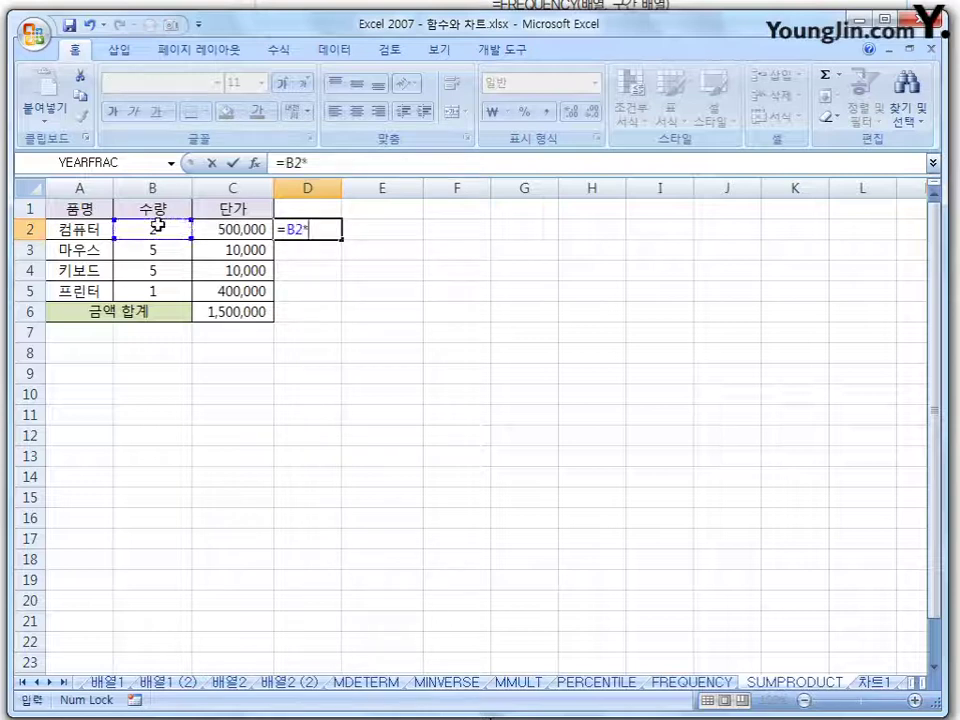
left_click(241, 229)
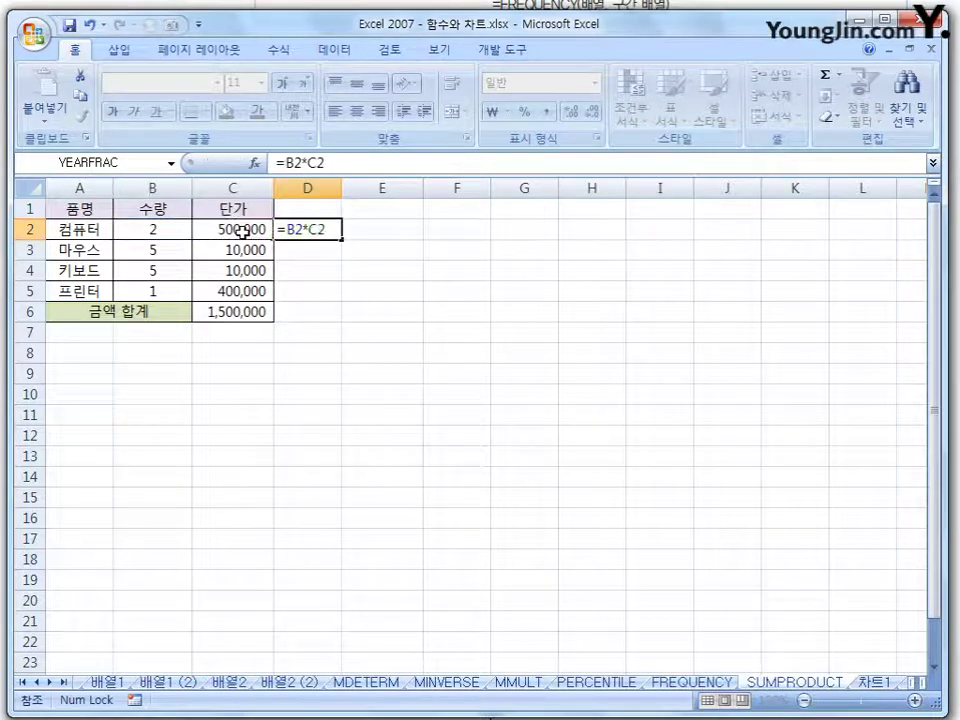
key("Return")
left_click(306, 230)
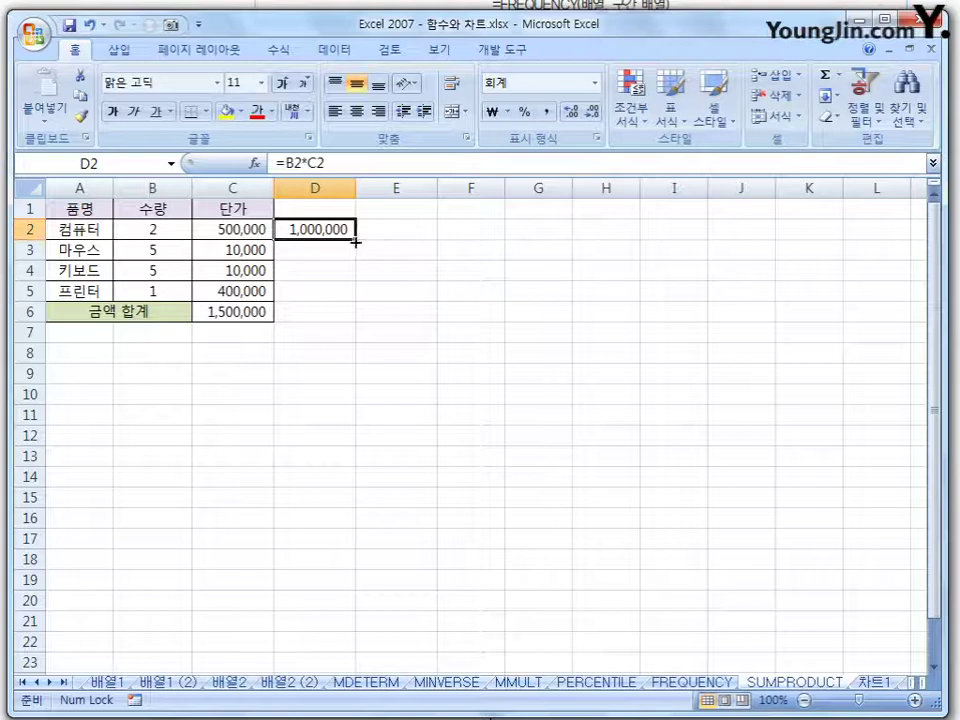
left_click_drag(354, 241, 358, 298)
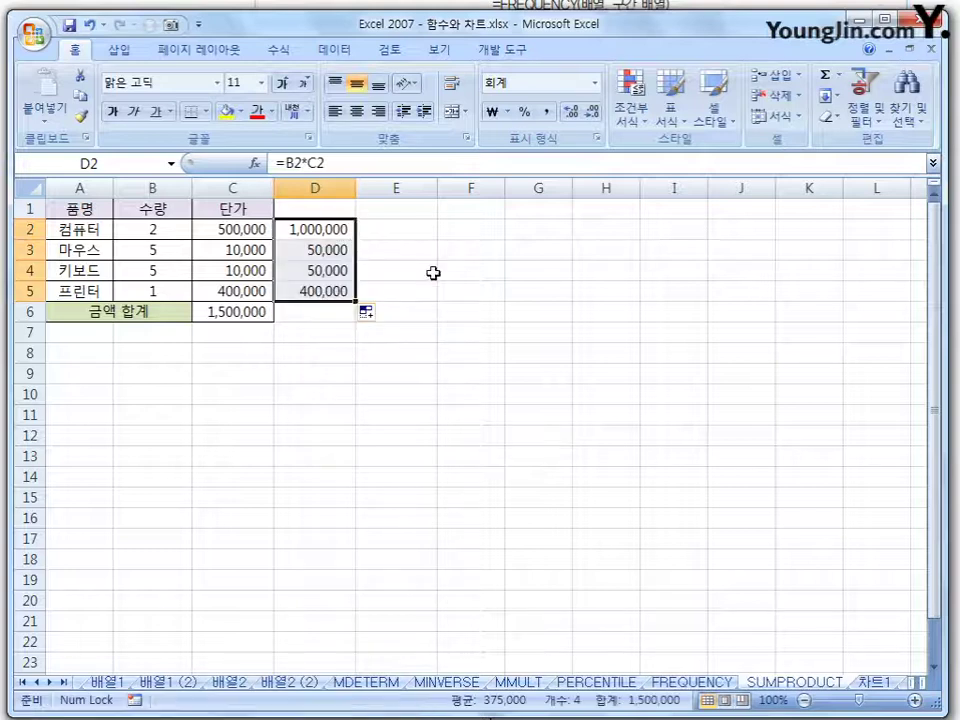
Step: Enter the header 금액 in cell D1 above the calculated amounts
left_click(341, 212)
type("금액")
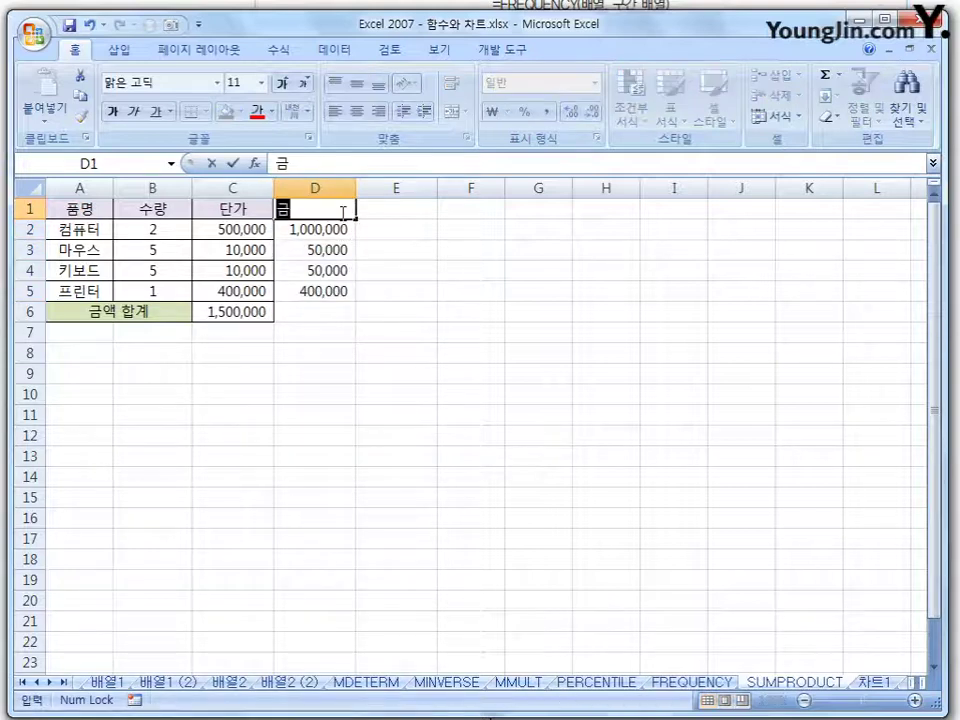
key("Return")
Step: Total the amounts D2:D5 in cell D6 with AutoSum
left_click(336, 316)
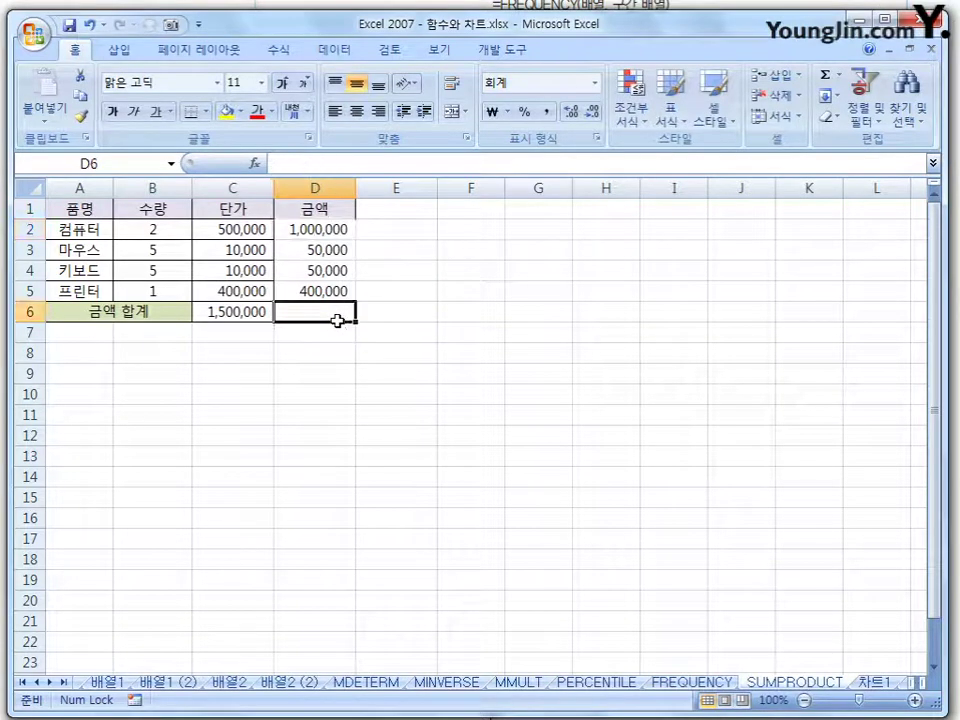
double_click(826, 74)
left_click(348, 352)
left_click(334, 318)
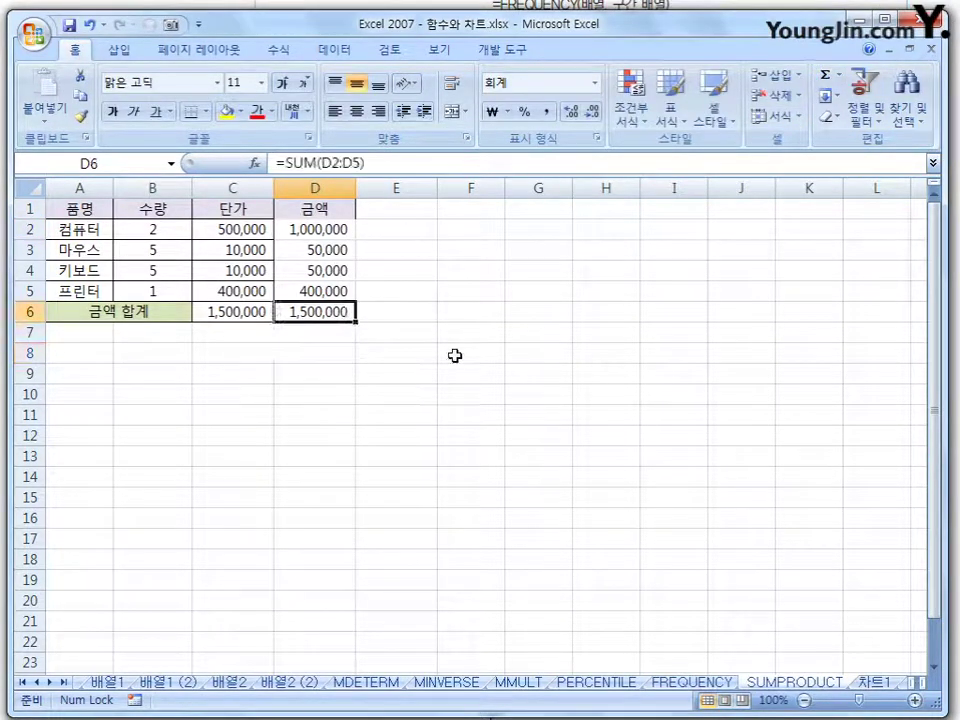
key("ctrl+c")
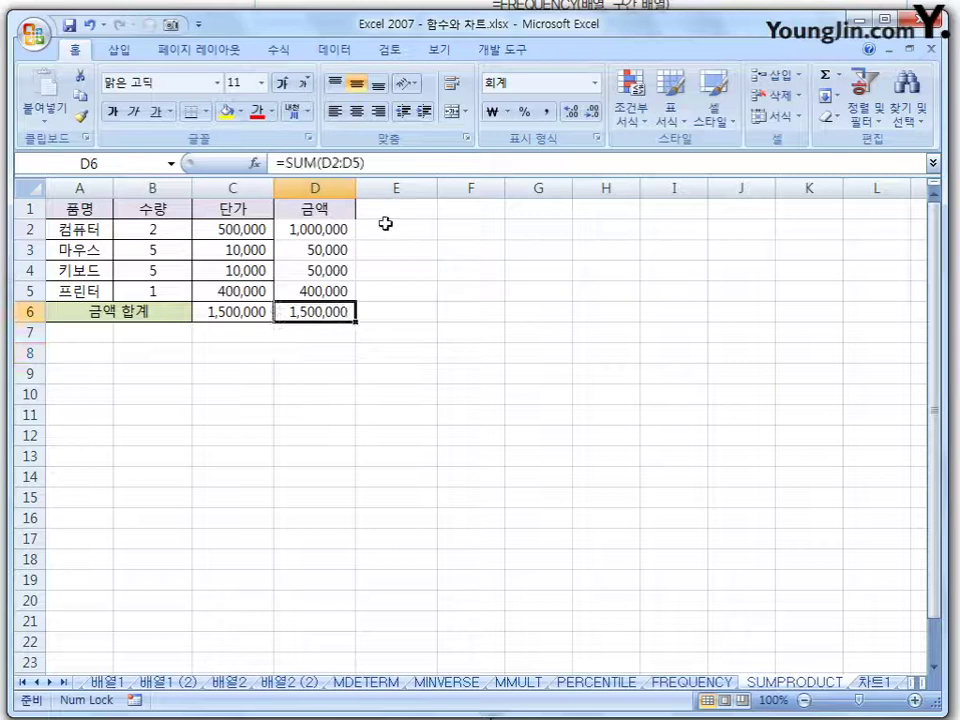
Step: Compare the SUMPRODUCT formula in C6 with the SUM formula in D6
left_click(236, 310)
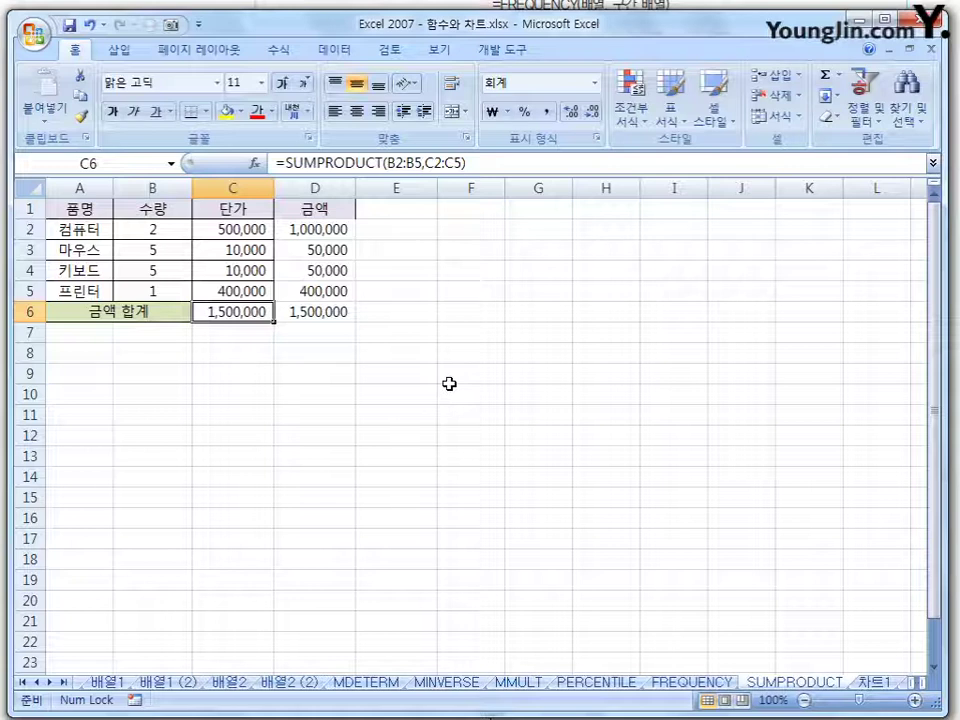
left_click(449, 382)
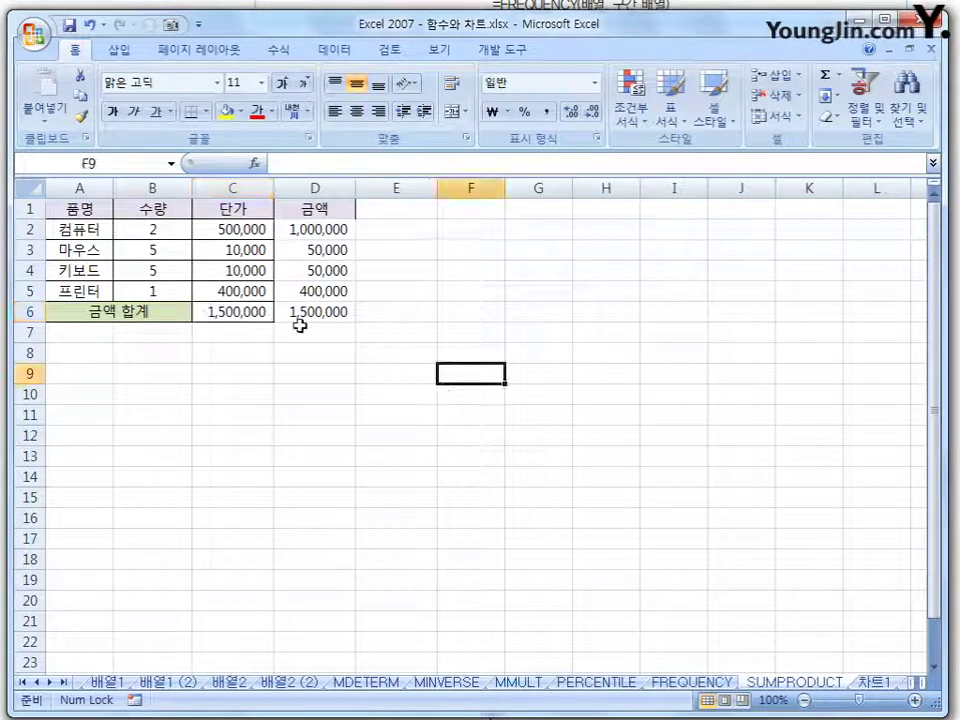
left_click(259, 310)
left_click(341, 316)
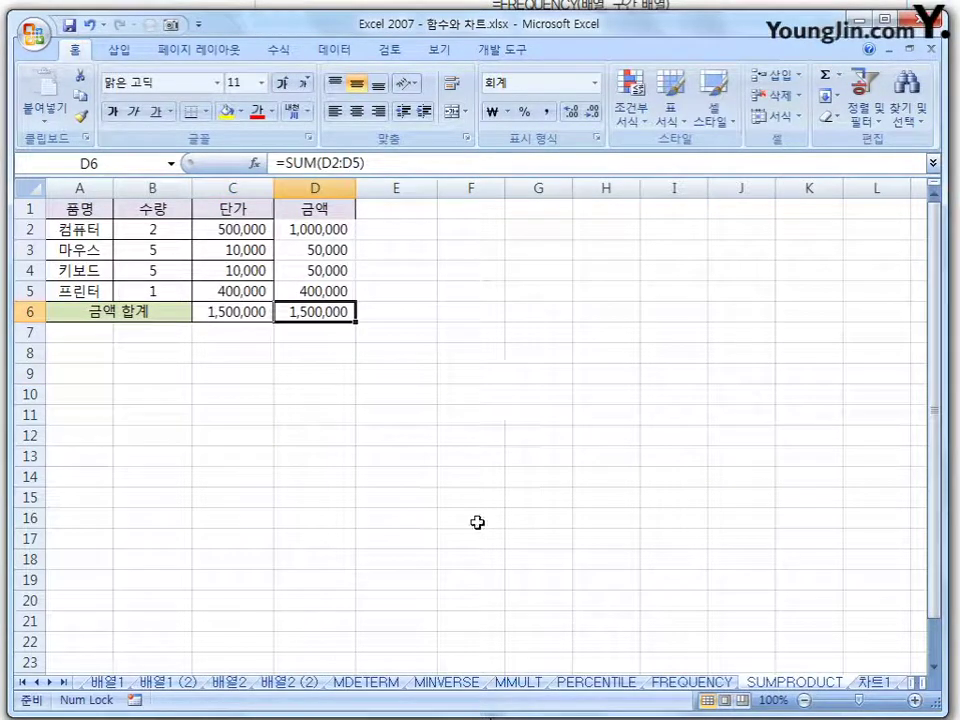